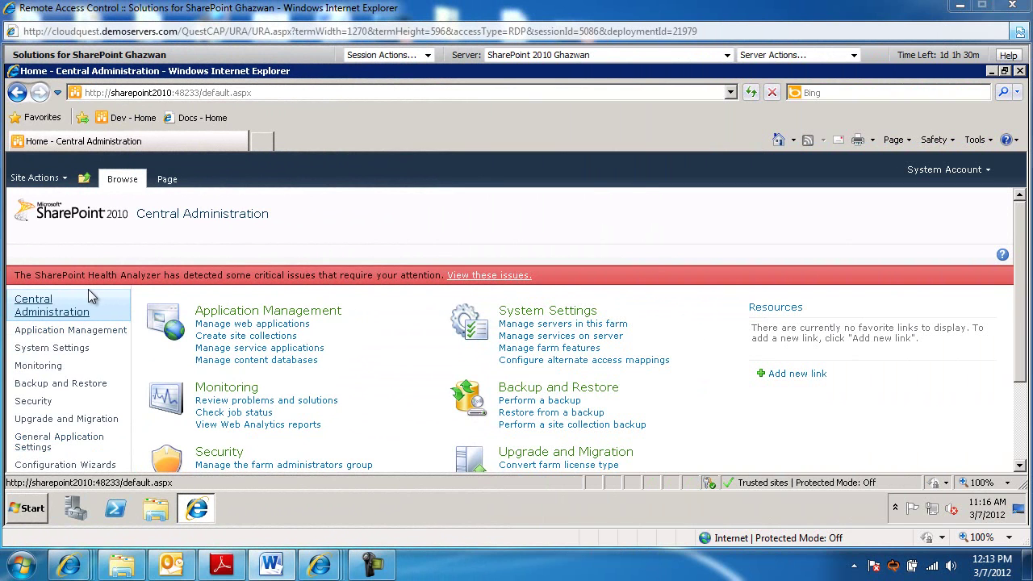
List all site collections of the SharePoint - 80 web application, showing Contracts in WSS_Content
click(58, 331)
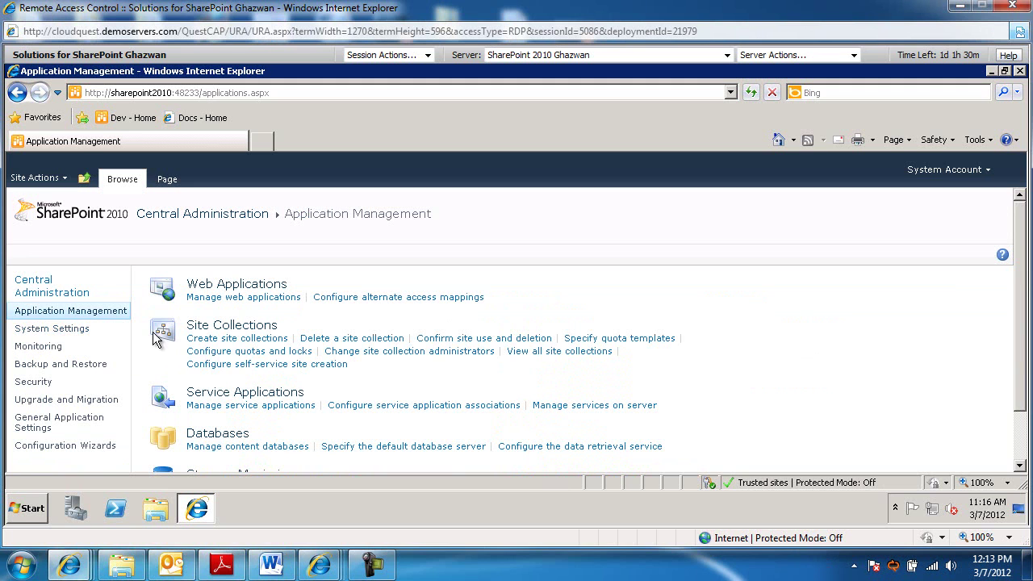
click(564, 355)
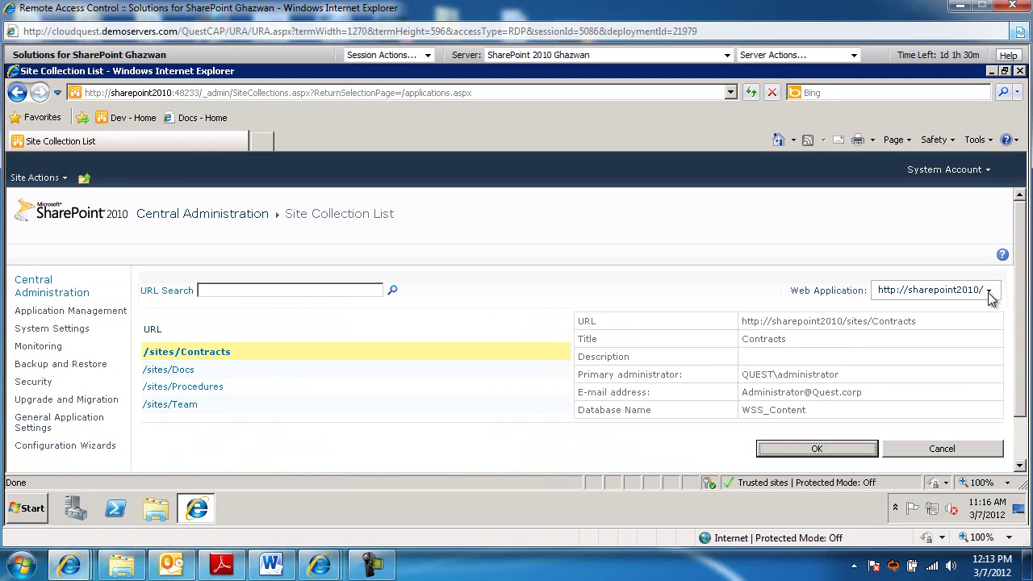
click(989, 292)
click(945, 310)
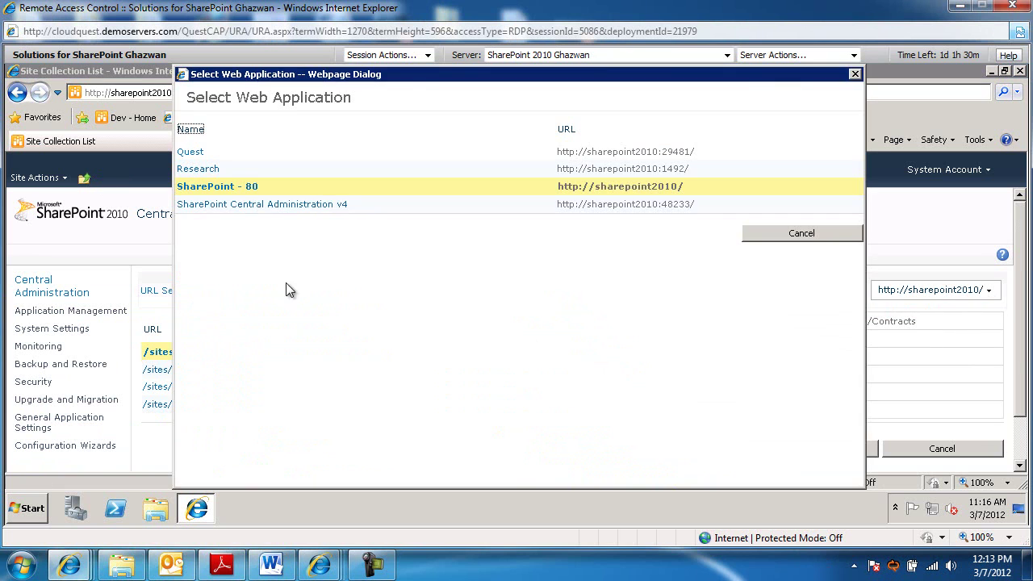
click(226, 189)
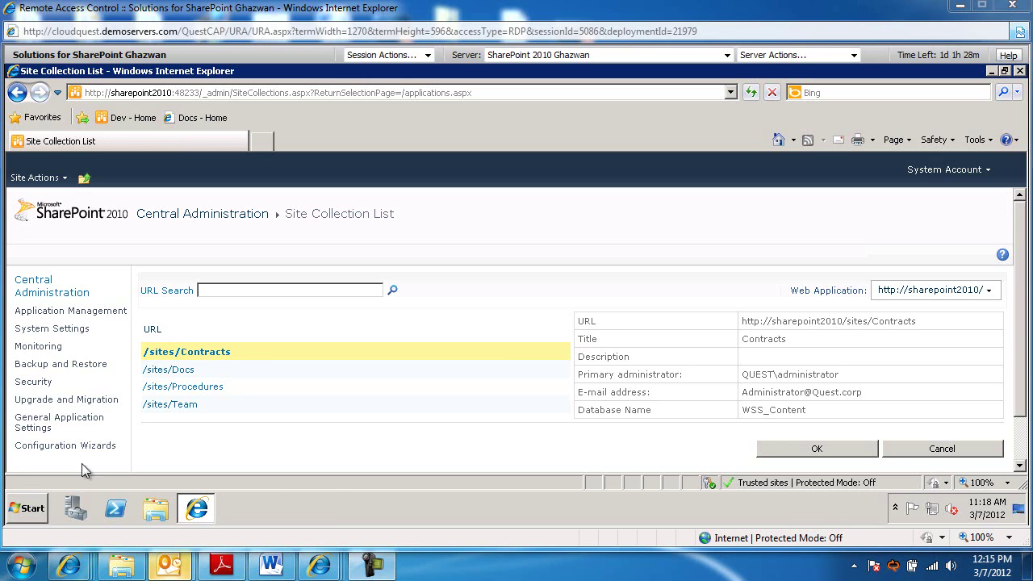
Launch the SharePoint 2010 Management Shell as administrator from the Start menu
click(24, 510)
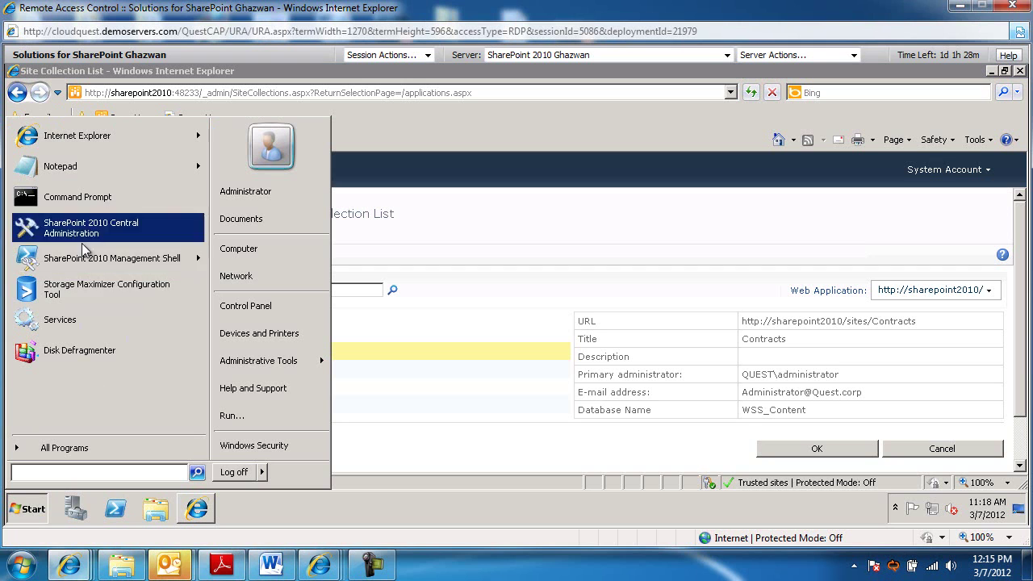
right_click(123, 258)
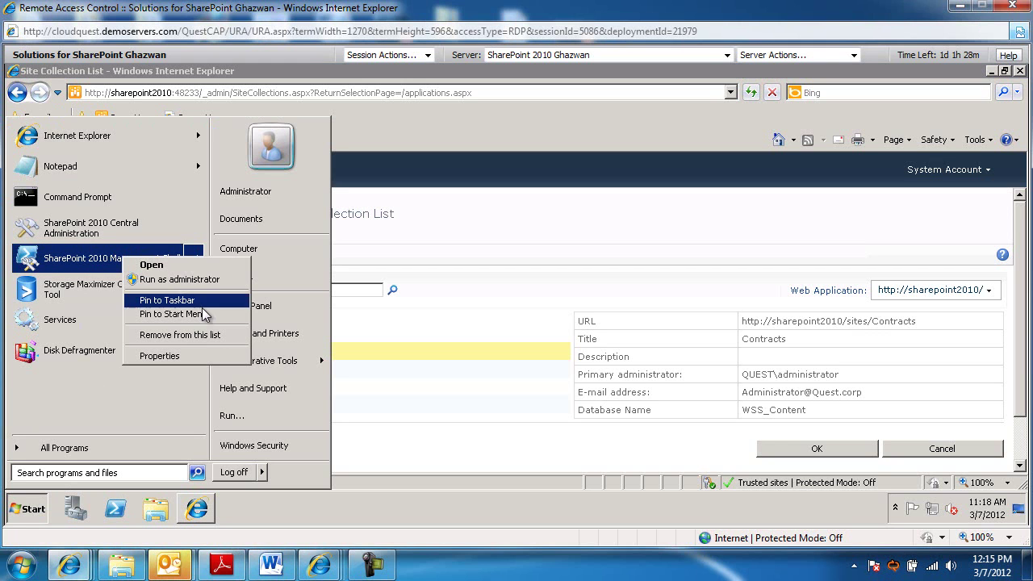
click(192, 278)
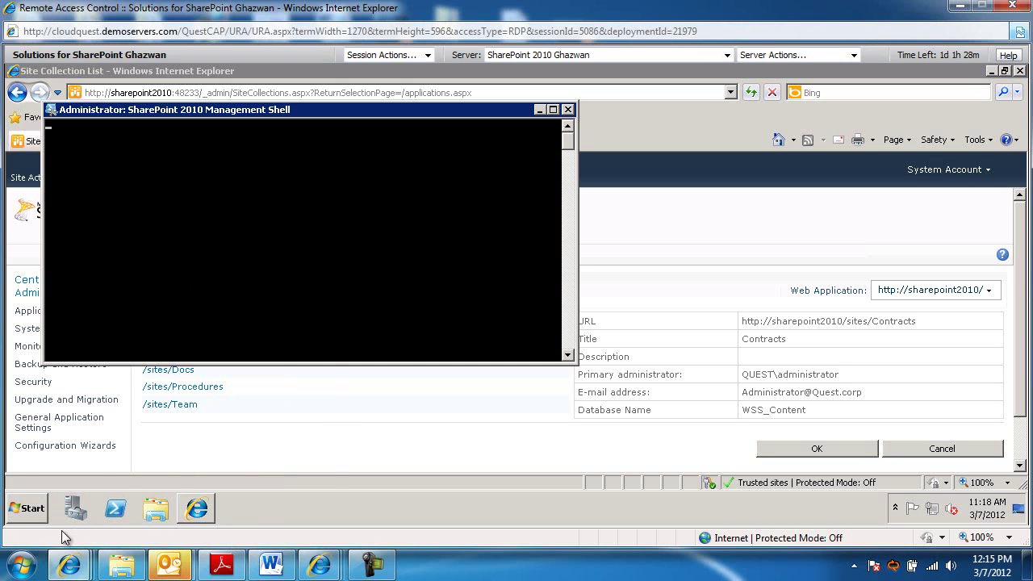
Open a blank Notepad by searching 'note' in the Start menu
click(32, 508)
click(61, 474)
text(n)
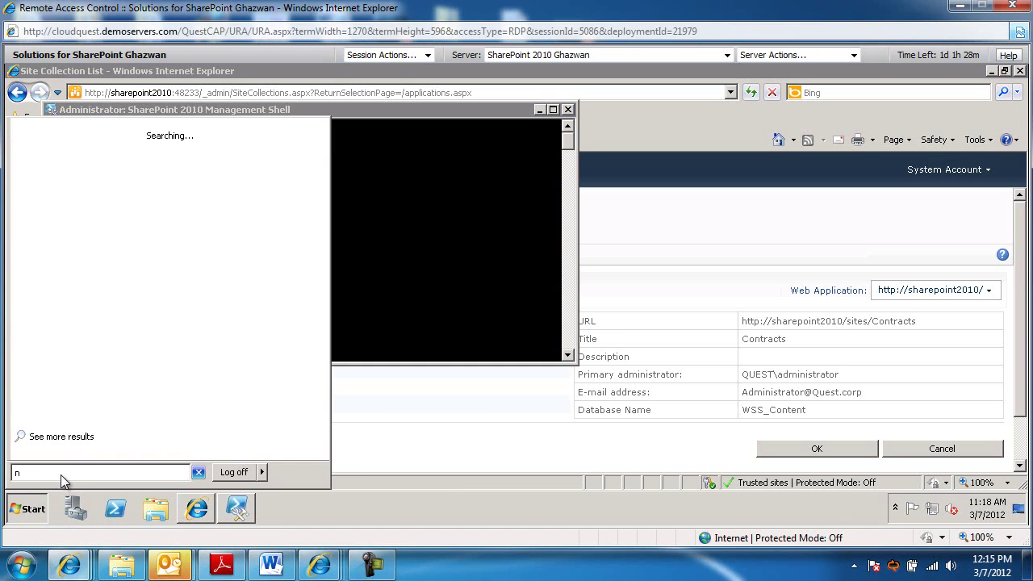
text(ote)
key(Return)
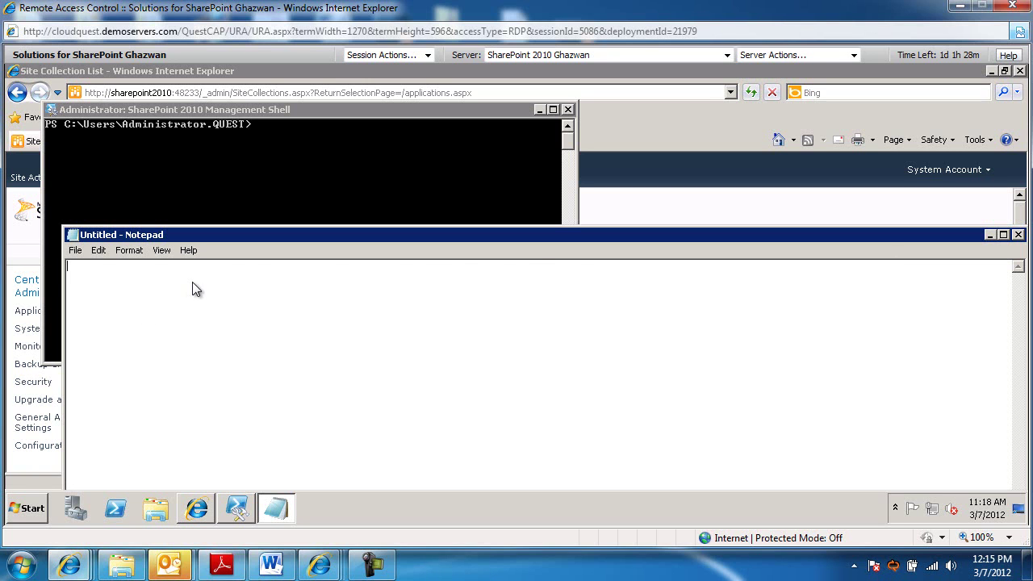
Paste the New-SPContentDatabase template and set the database name to WSS_Contracts
text(New-SPContentDatabase -Name <ContentDbName> -WebApplication <WebApplicationName>)
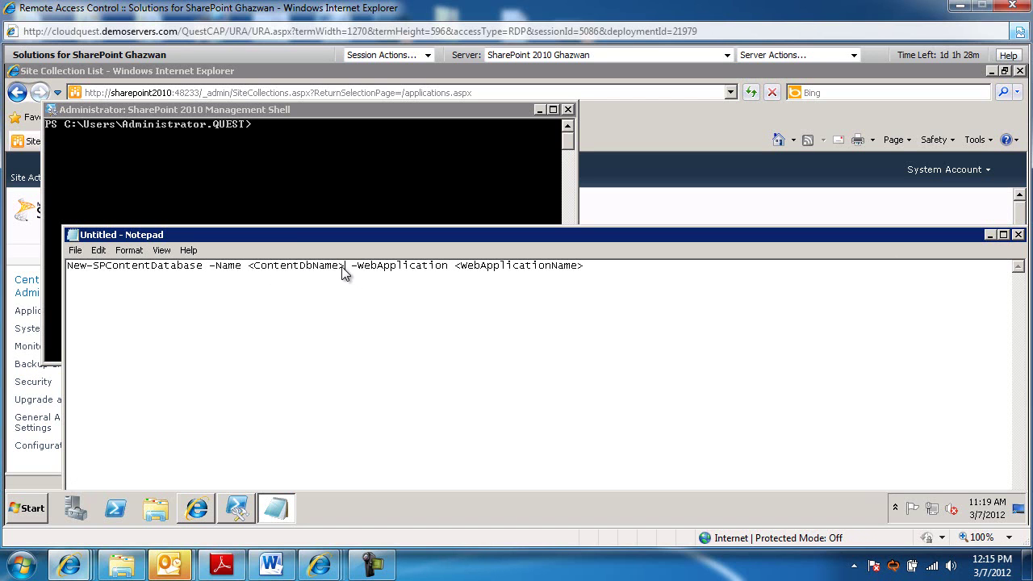
drag(341, 267, 250, 268)
text(WSS_Co)
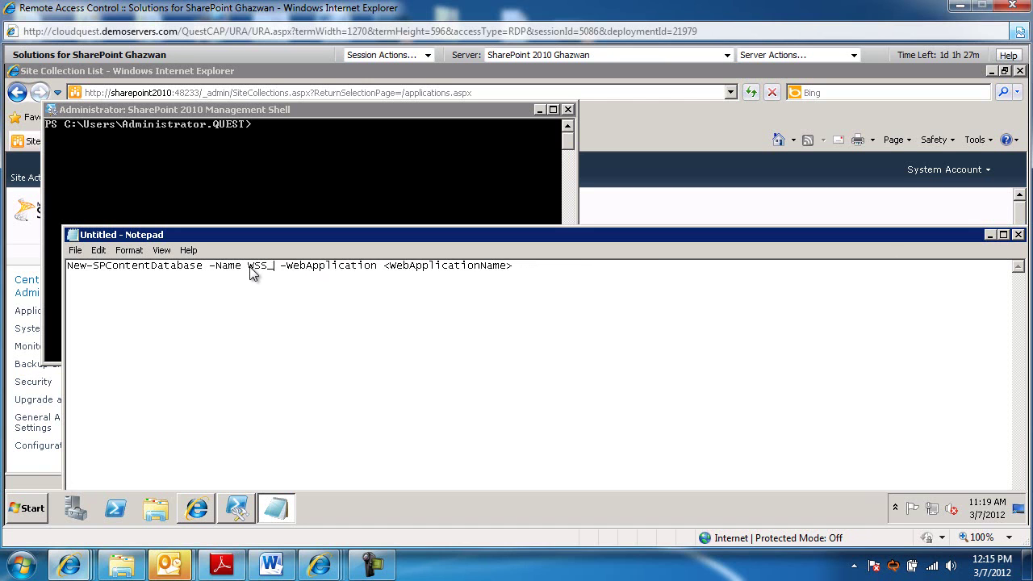
text(ntracts)
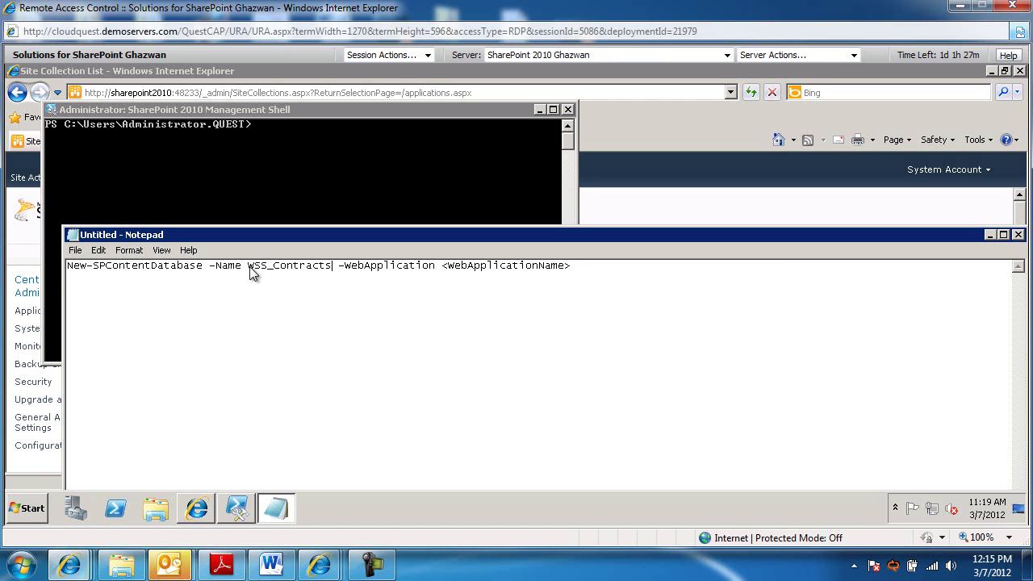
key(shift+End)
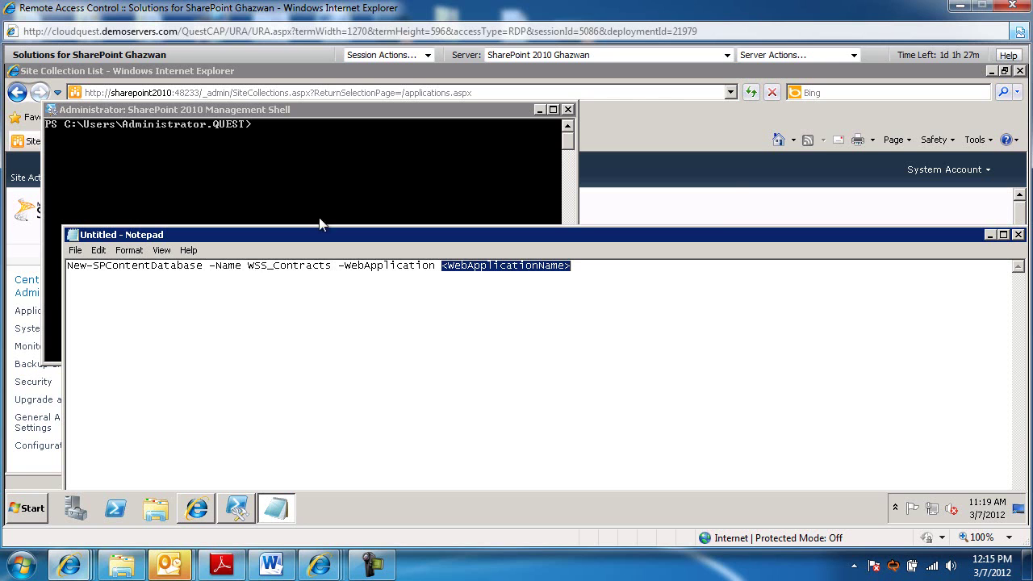
click(724, 191)
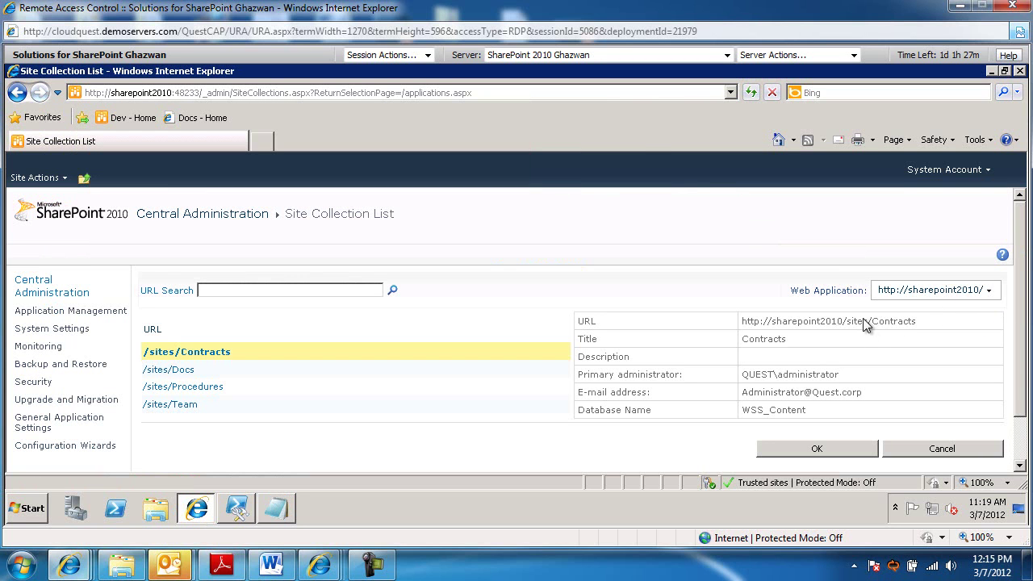
drag(842, 321, 748, 327)
key(ctrl+c)
click(236, 508)
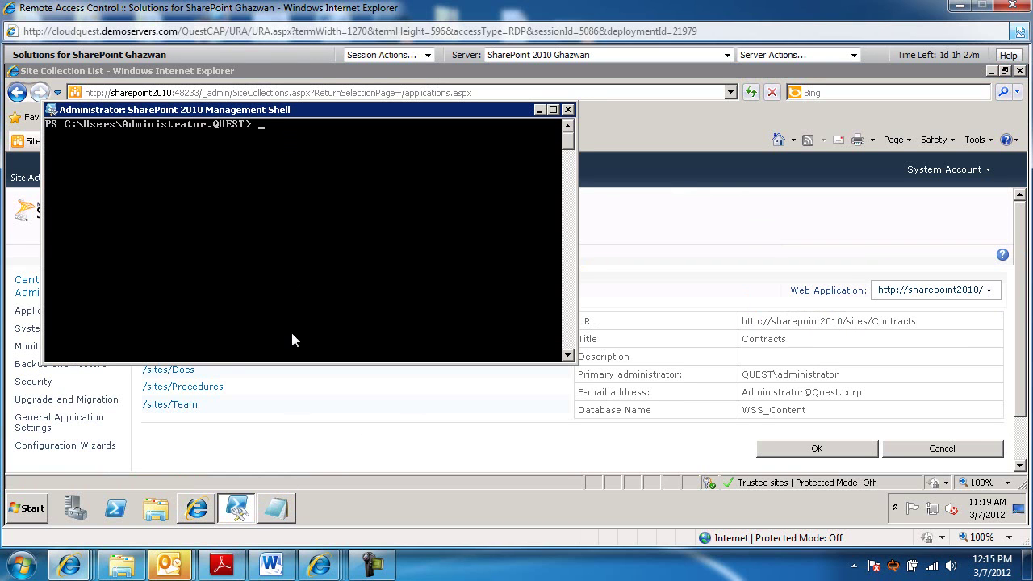
click(288, 510)
key(ctrl+v)
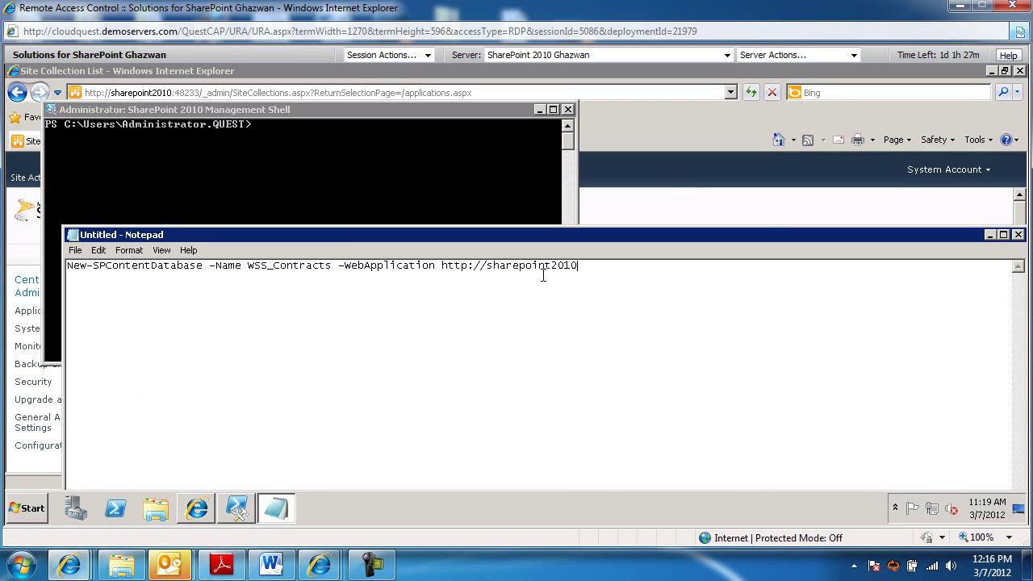
drag(582, 265, 68, 272)
key(ctrl+c)
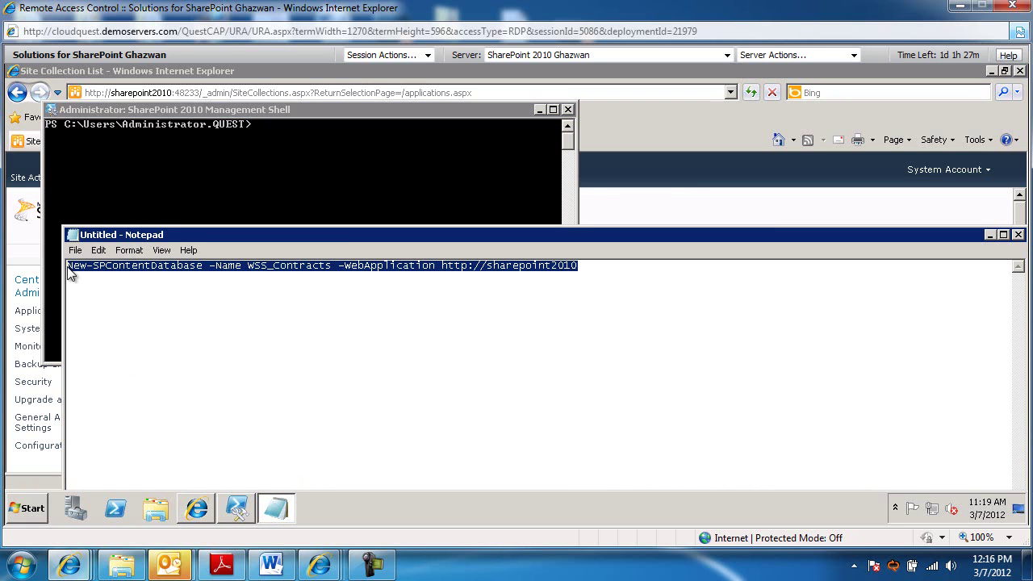
Paste the New-SPContentDatabase WSS_Contracts command at the Management Shell prompt
click(49, 108)
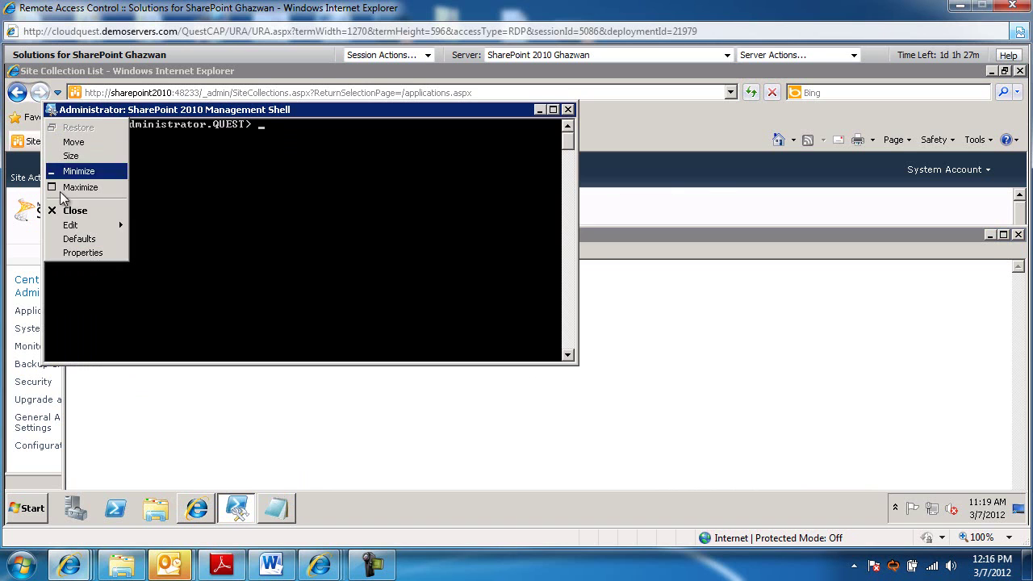
mouse_move(70, 225)
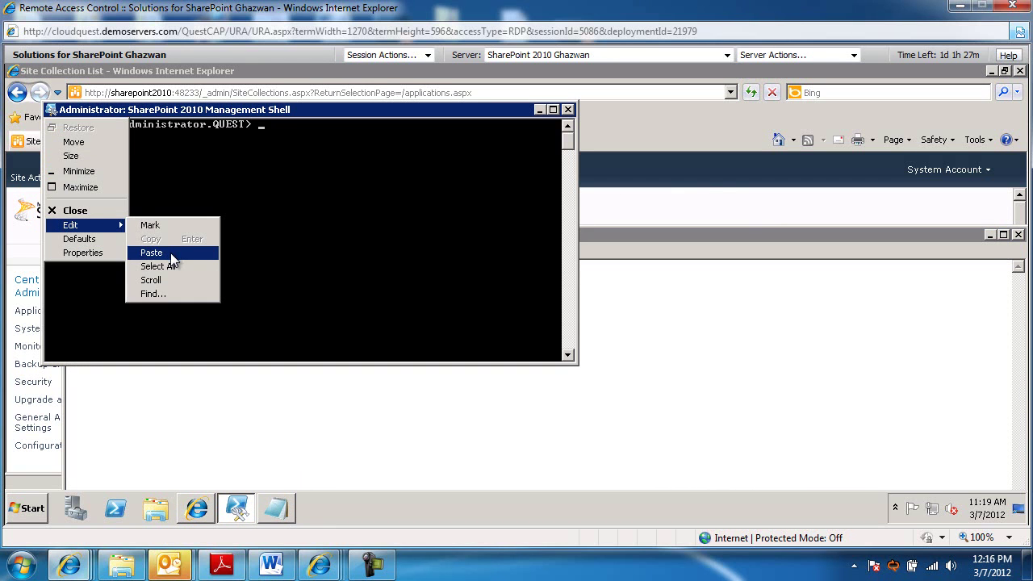
click(151, 253)
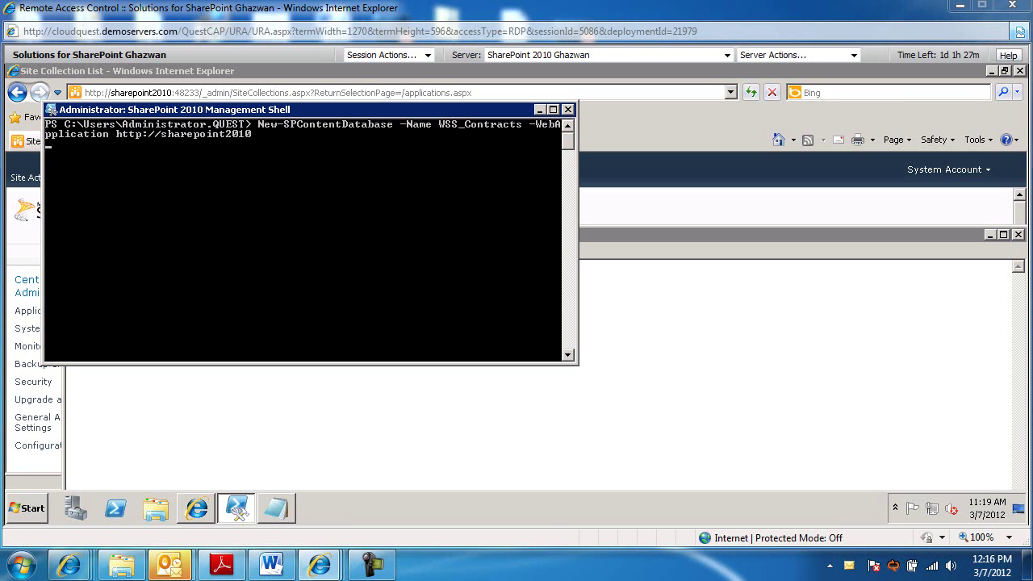
click(275, 508)
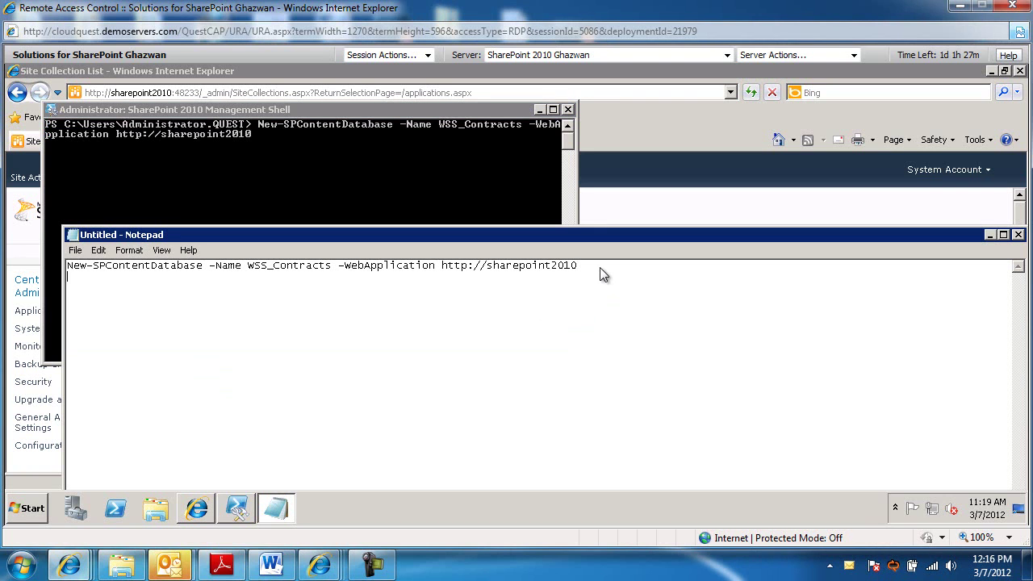
Paste the Move-SPSite template and fill in the Contracts site URL from the site collection list
text(Move-SPSite <http://ServerName/Sites/SiteName> -DestinationDatabase <DestinationContentDb>)
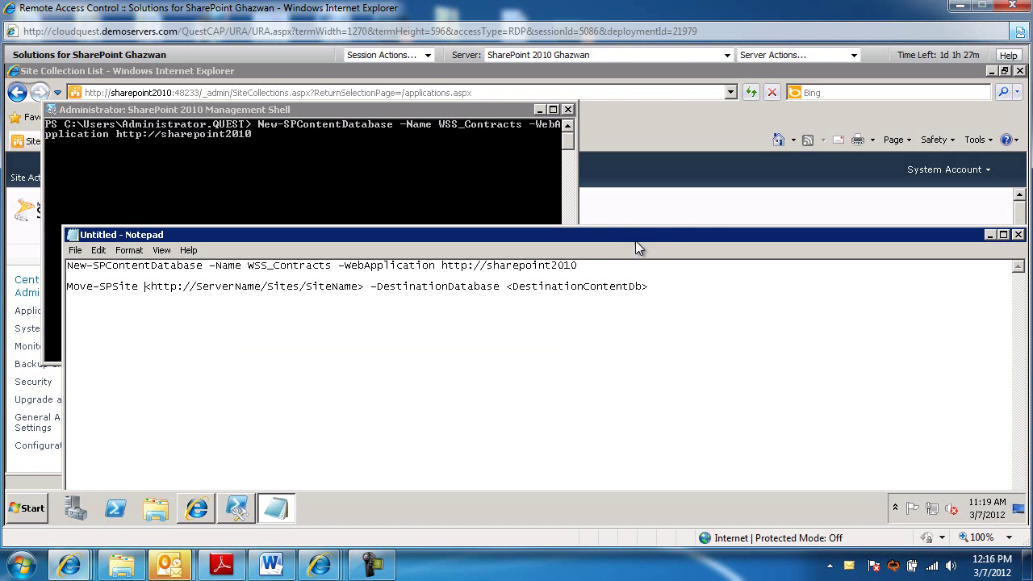
click(690, 210)
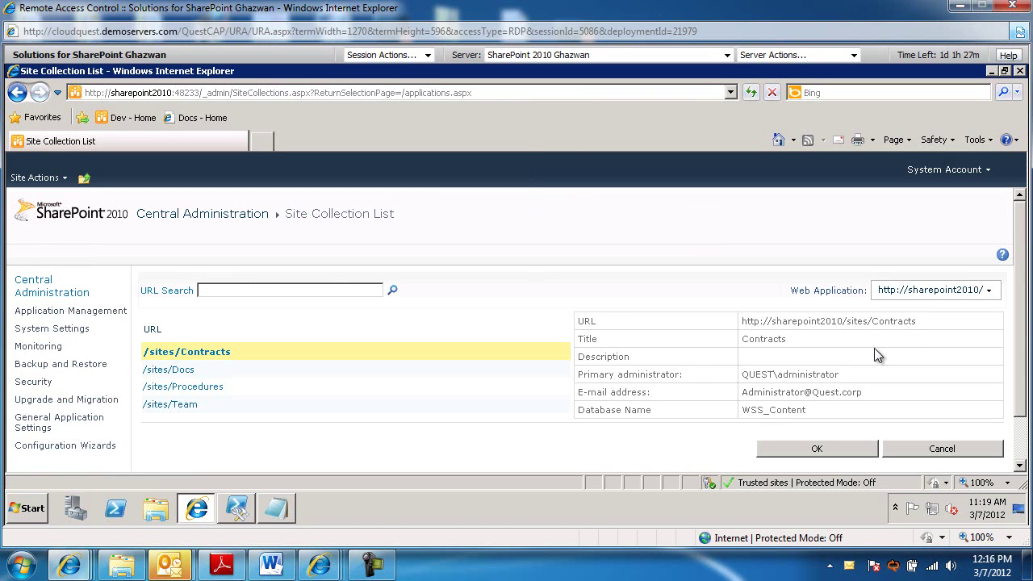
drag(921, 318, 741, 328)
key(ctrl+c)
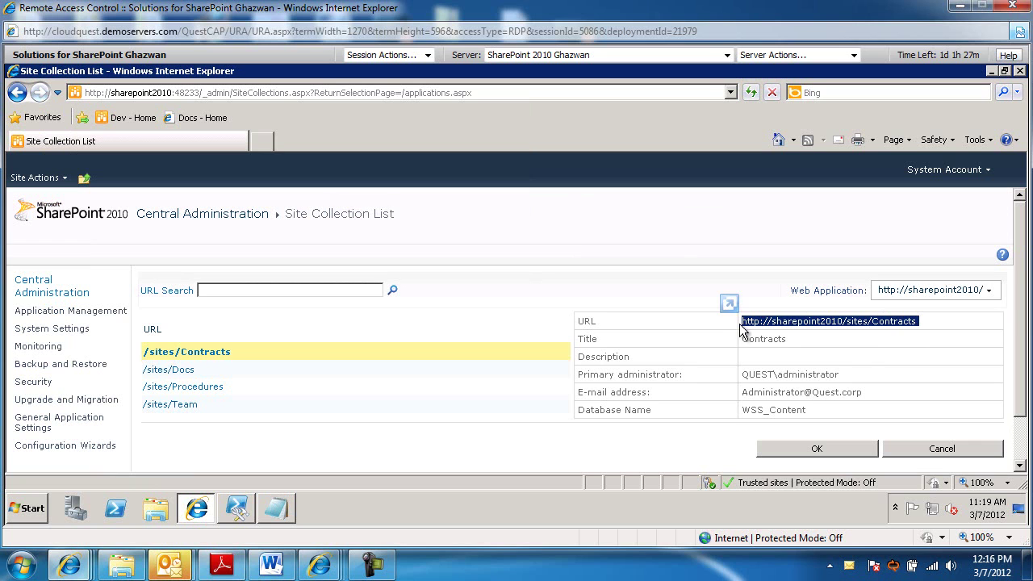
click(276, 510)
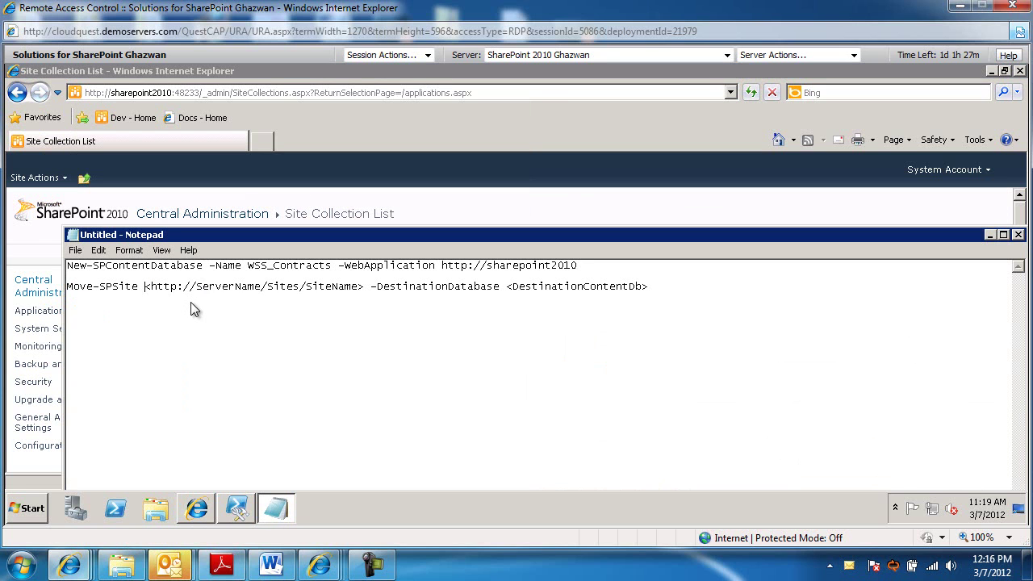
key(ctrl+shift+Right)
key(ctrl+v)
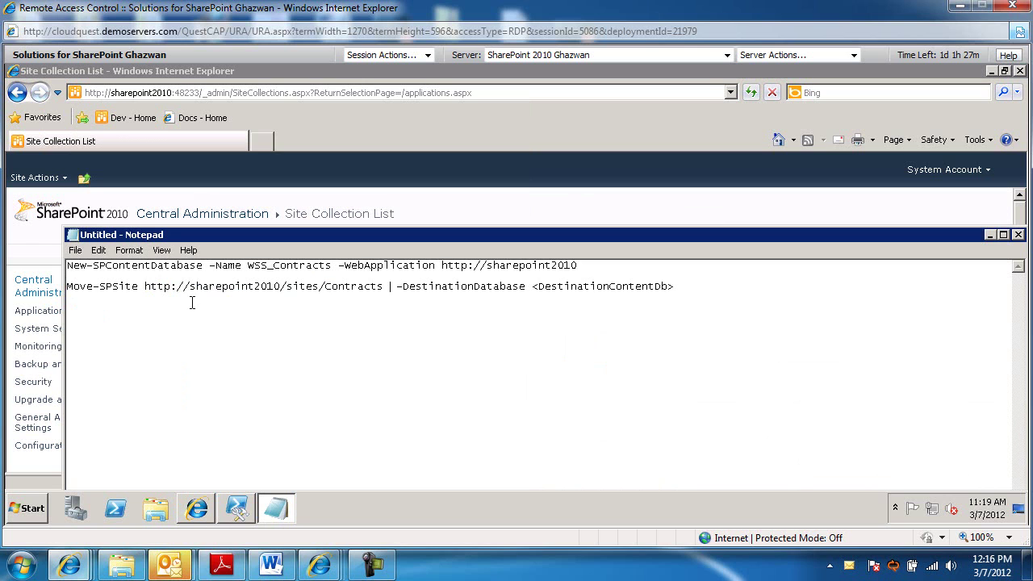
key(BackSpace)
Set the Move-SPSite destination database to WSS_Contracts
key(shift+End)
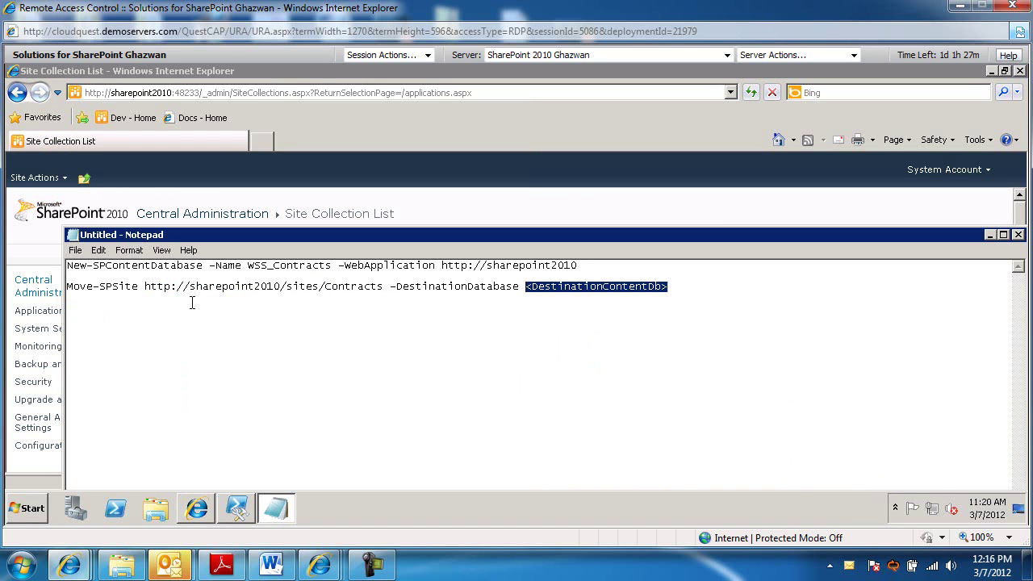
text(WSS)
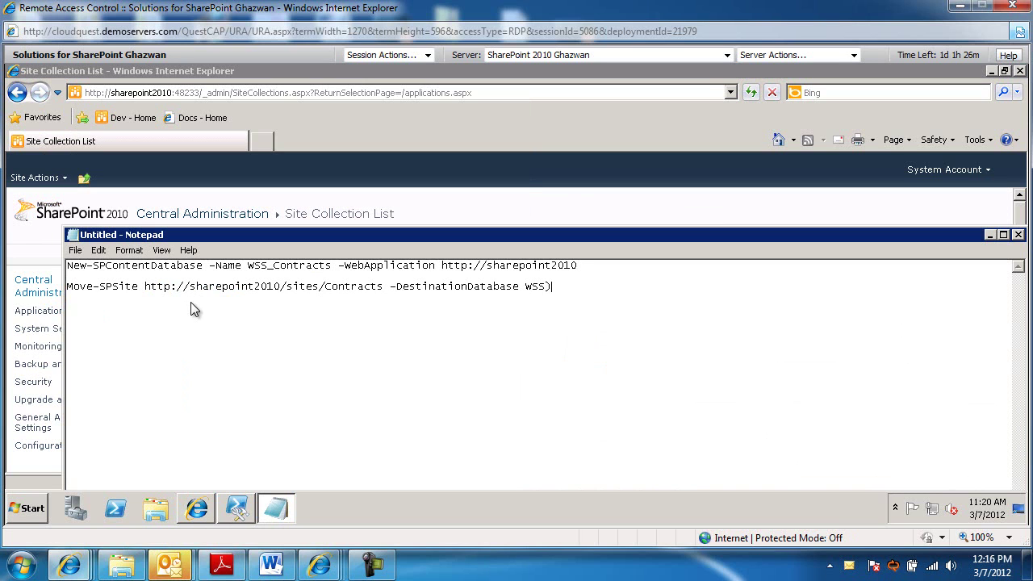
text(_Contracts)
click(247, 508)
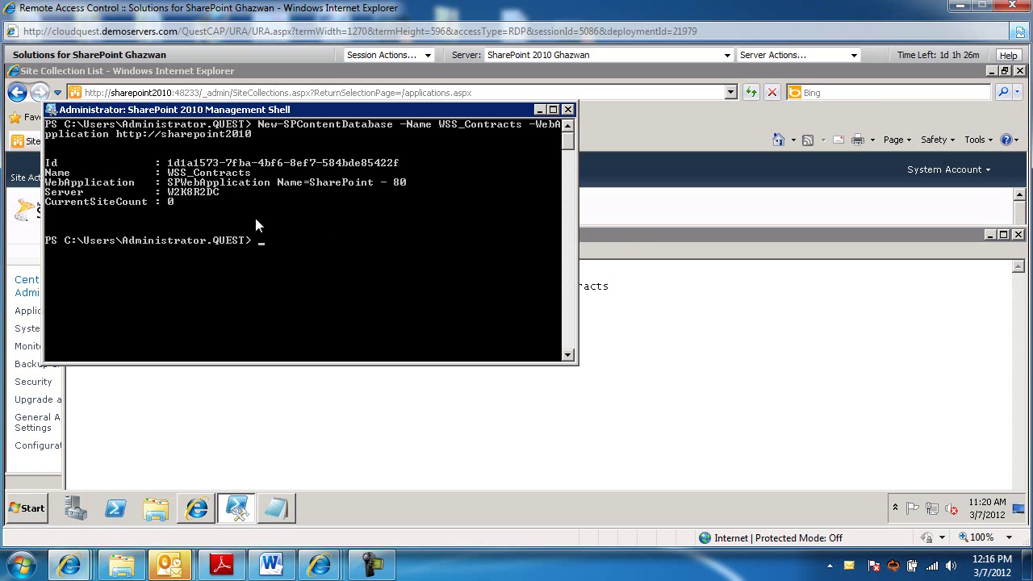
Copy the Move-SPSite command from Notepad and paste it at the Management Shell prompt
click(651, 243)
drag(603, 289, 613, 288)
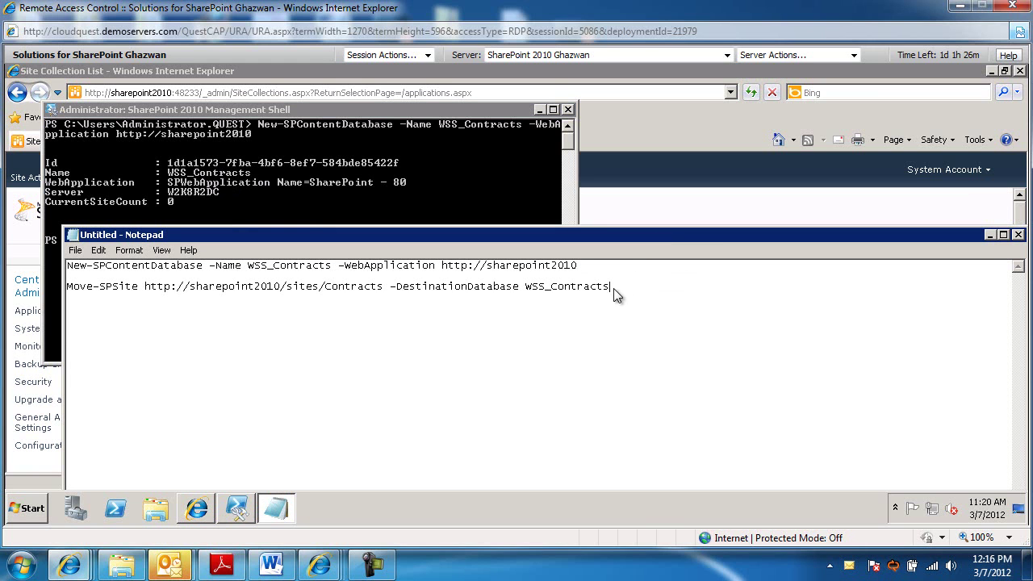
drag(507, 292, 69, 292)
key(ctrl+c)
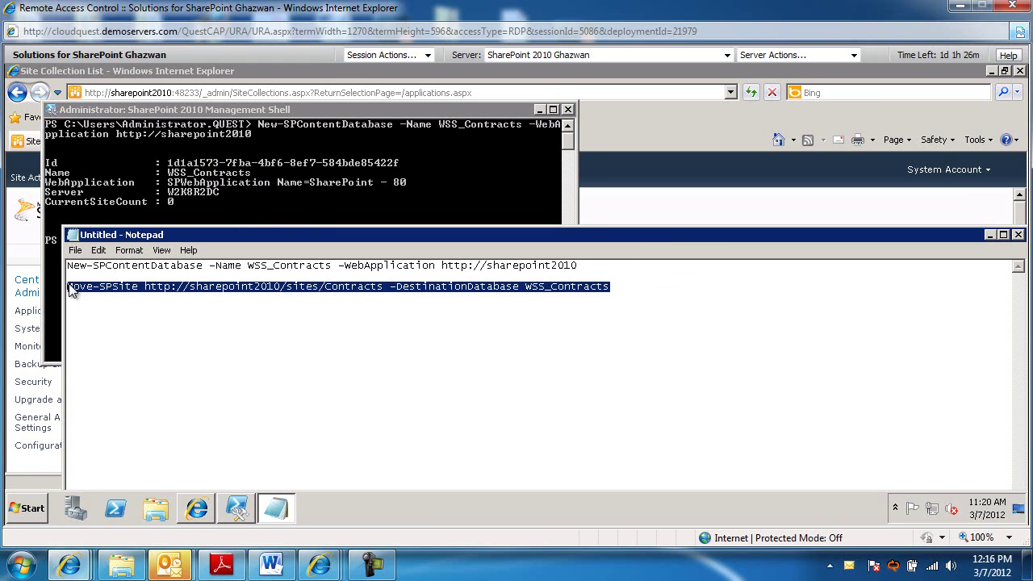
click(222, 218)
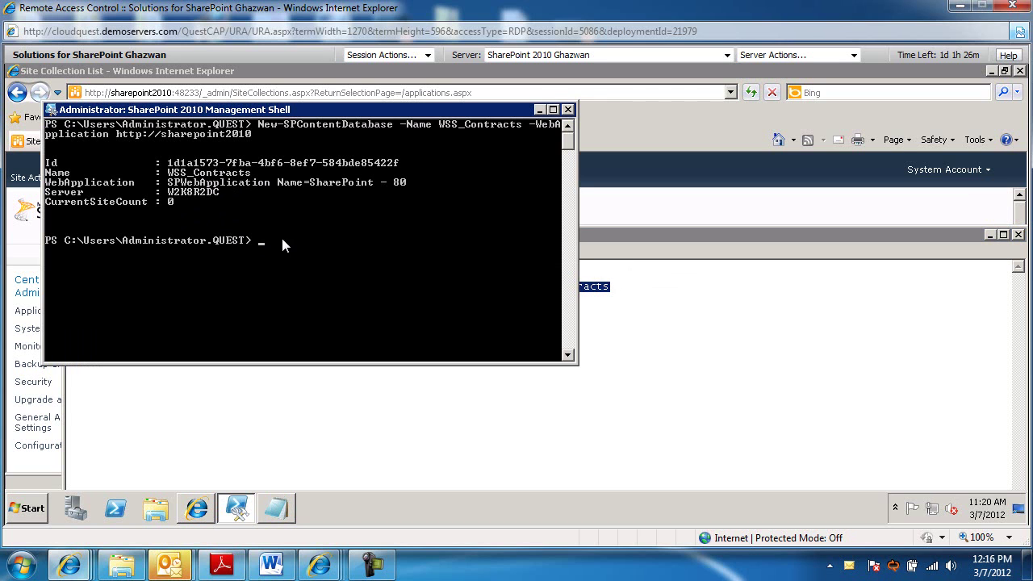
click(52, 110)
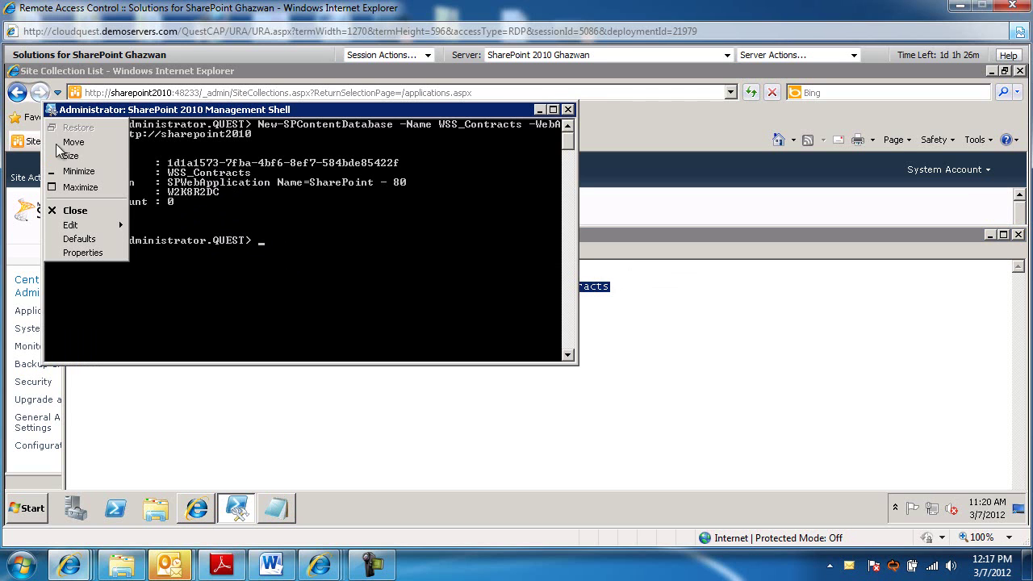
mouse_move(69, 229)
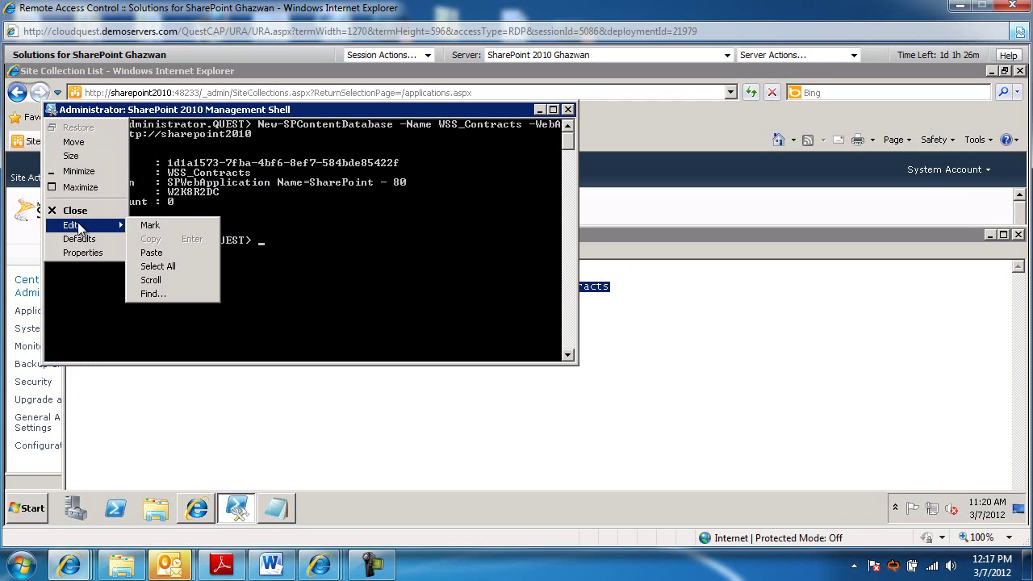
click(179, 251)
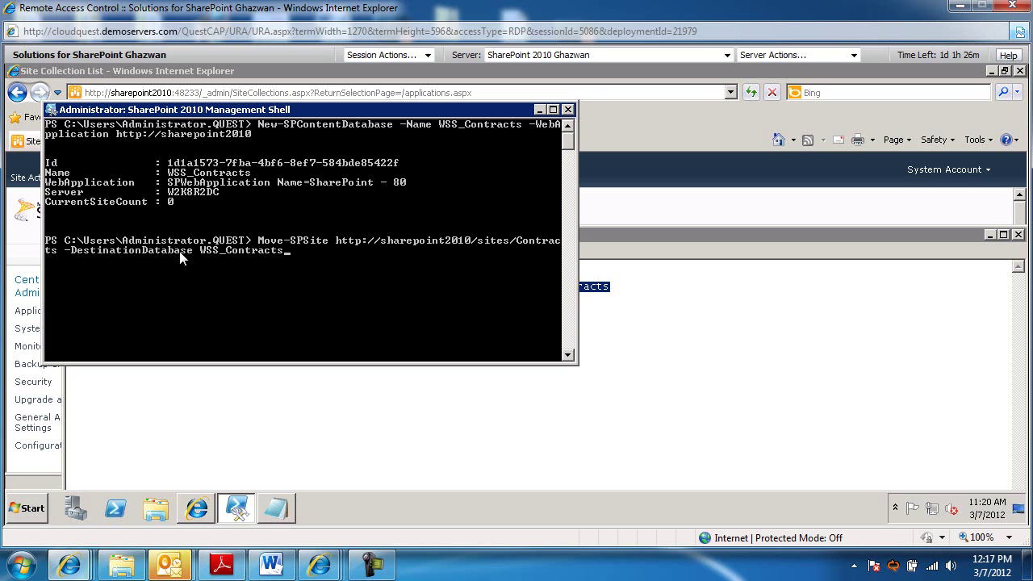
Run the Move-SPSite command, confirm with y, and enter iisreset
key(Return)
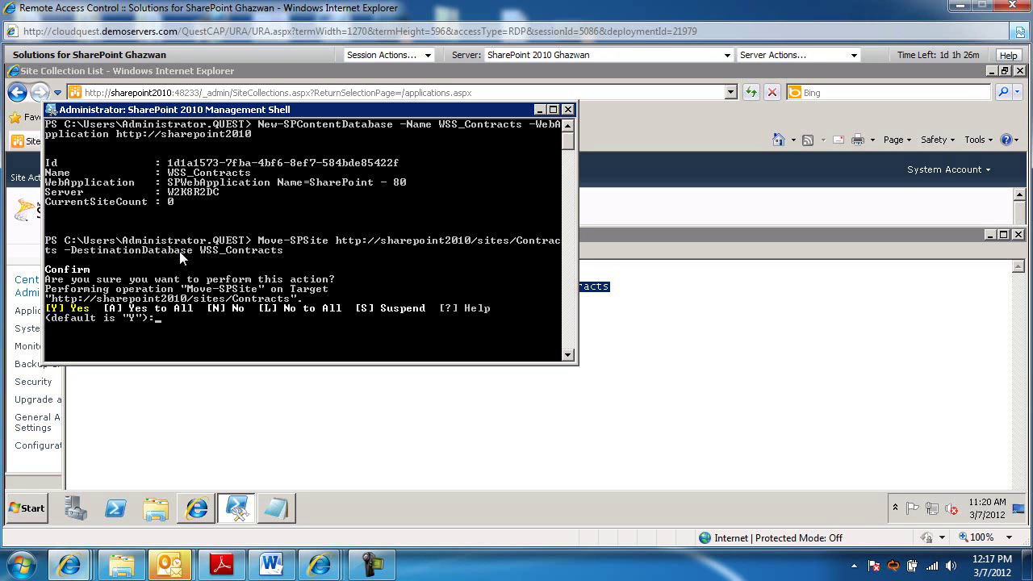
text(y)
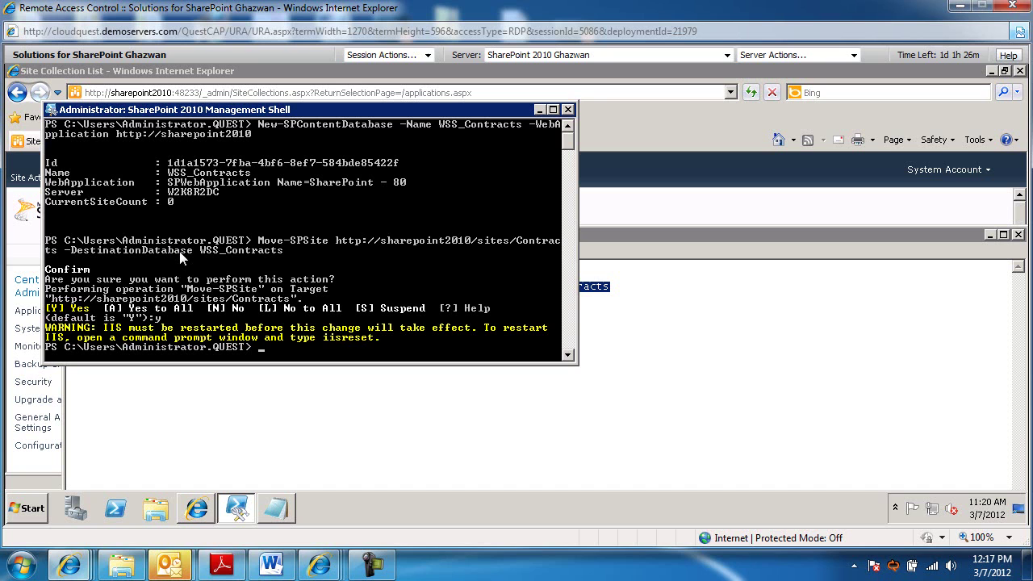
text(iisreset)
Run iisreset to restart Internet services
key(Return)
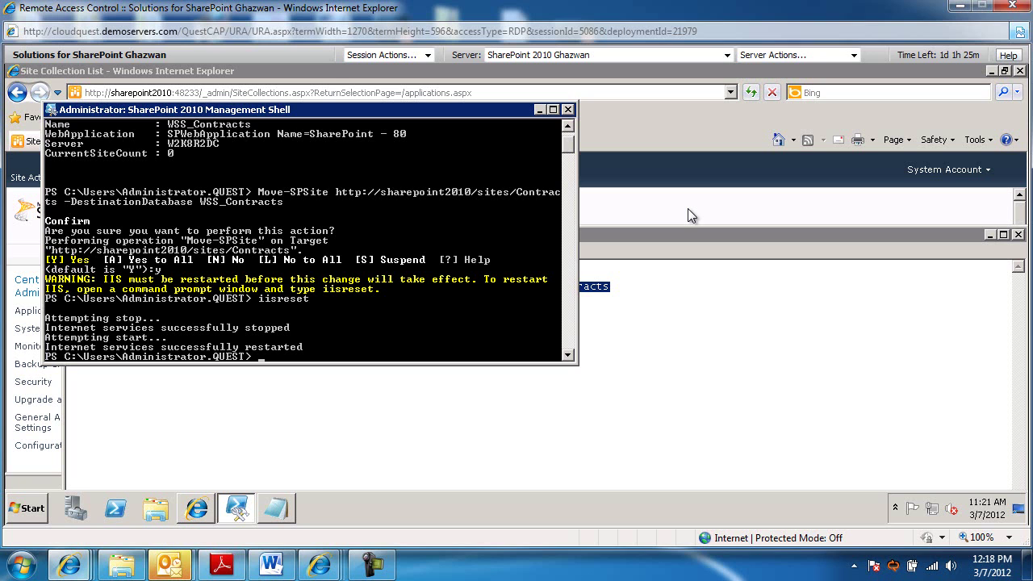
Refresh the Site Collection List in Central Administration to check the Contracts database
click(687, 179)
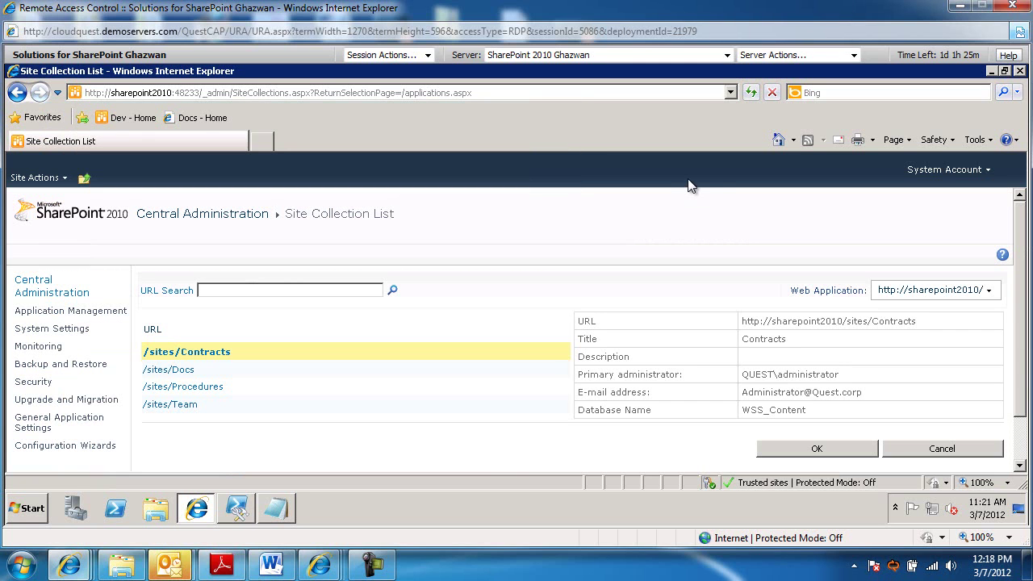
click(751, 92)
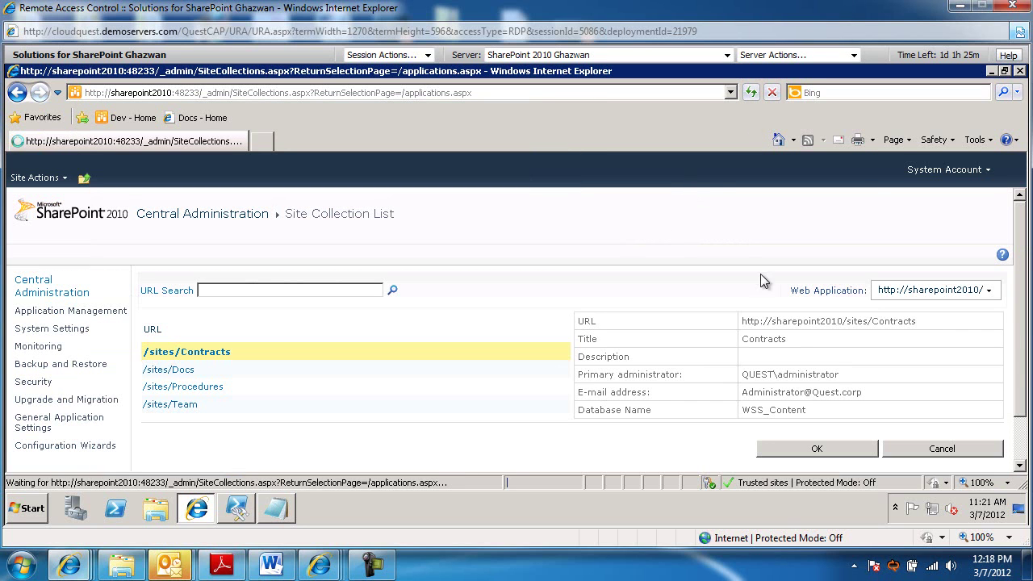